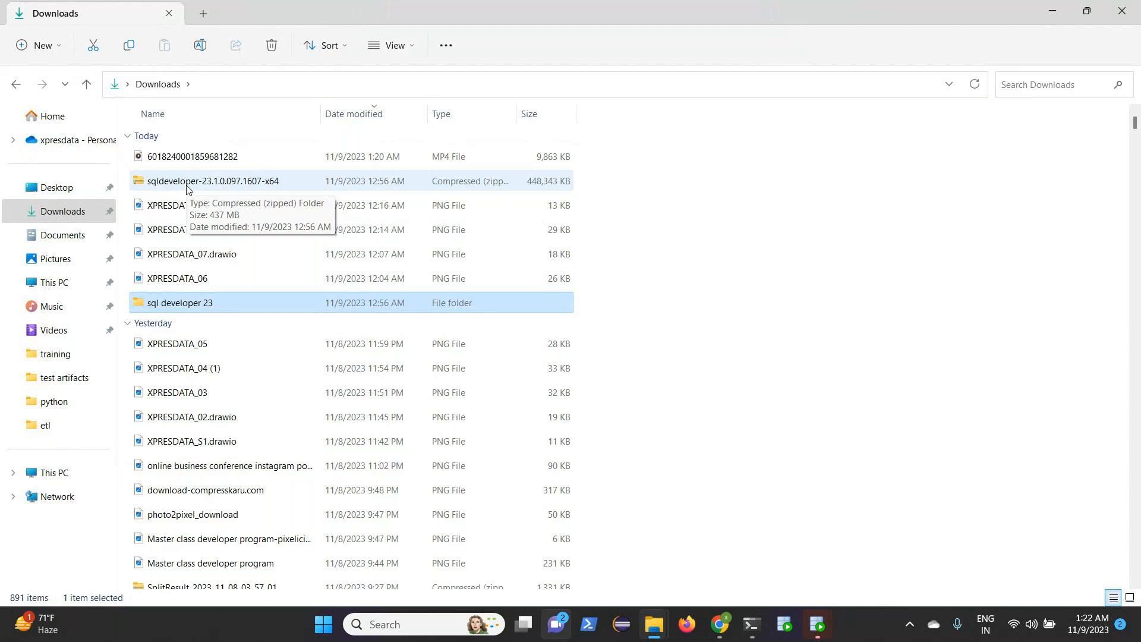
click(618, 178)
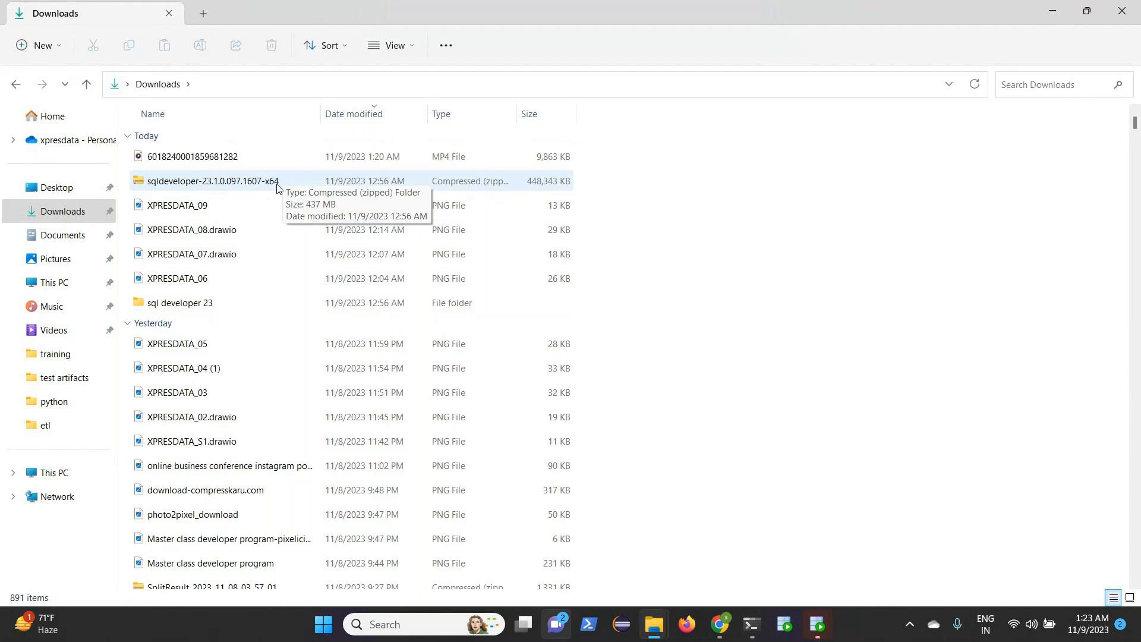
right_click(237, 182)
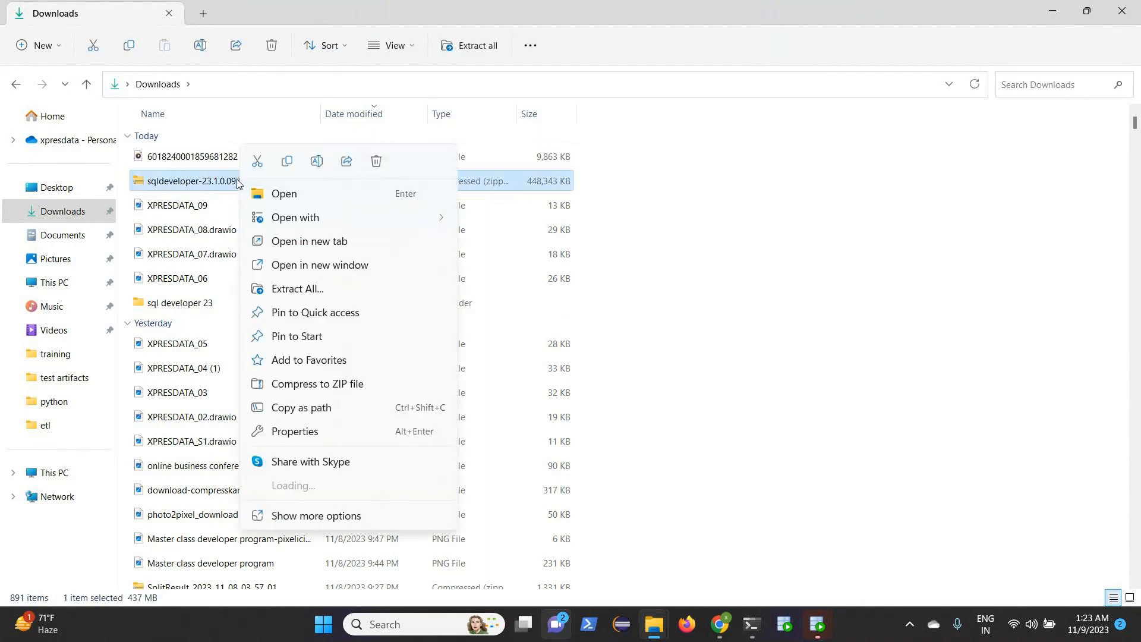
click(294, 289)
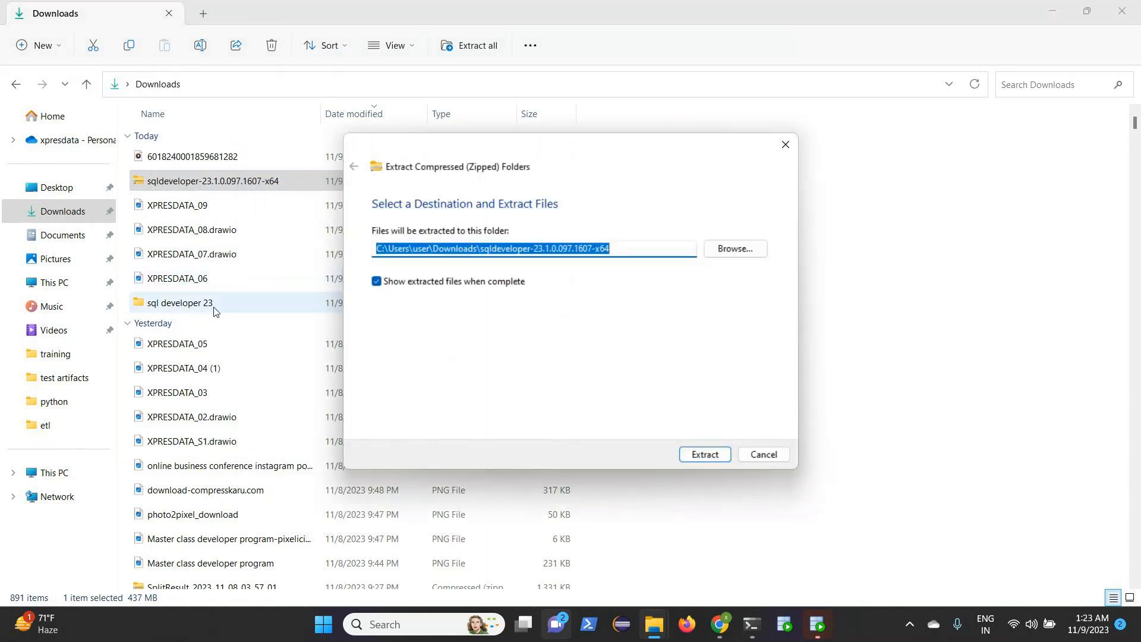
click(784, 145)
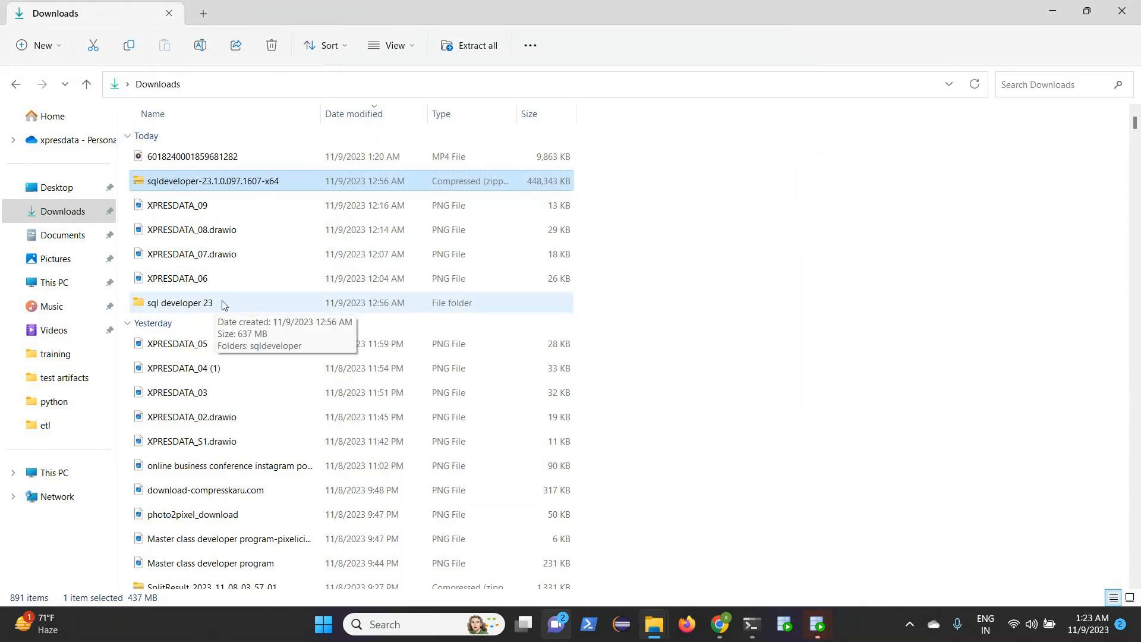
double_click(216, 308)
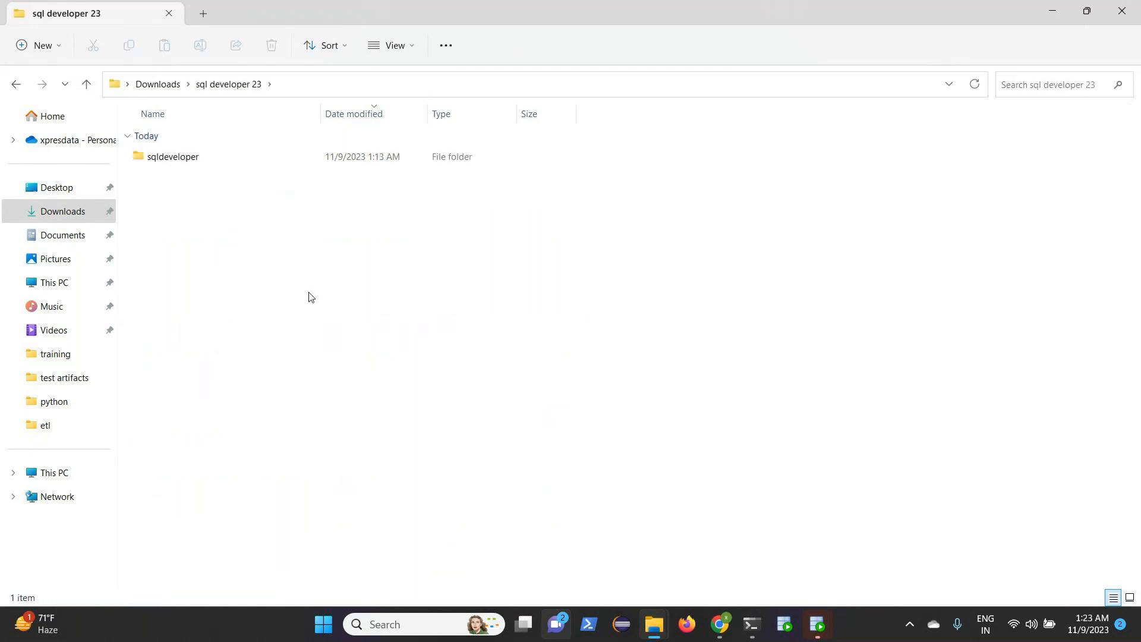
click(86, 87)
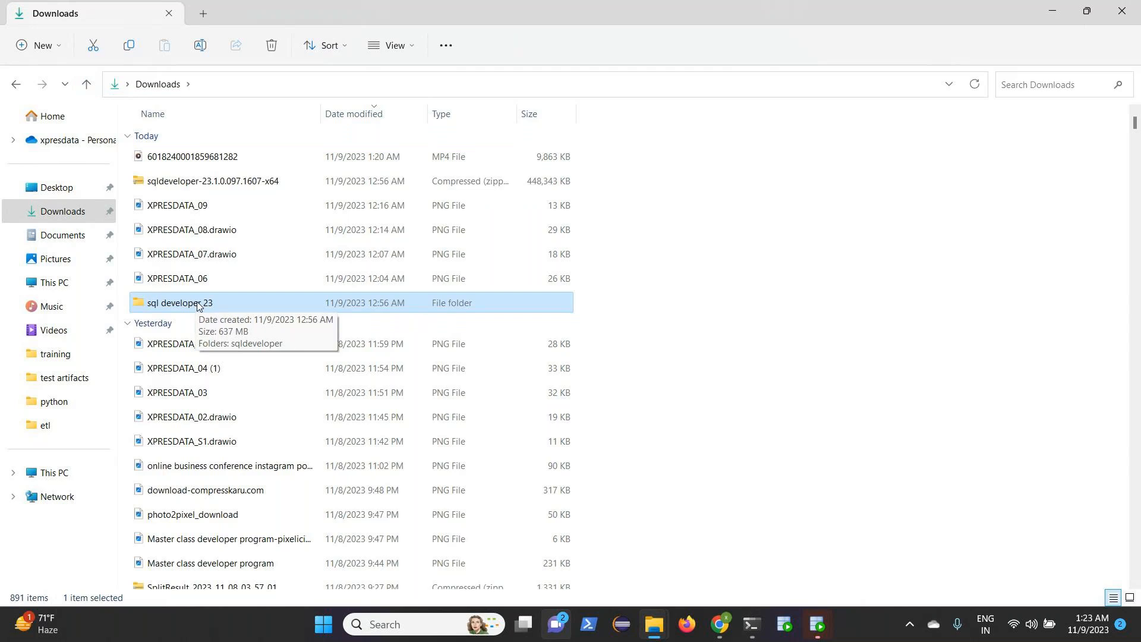
Launch SQL Plus, log in as scott with the account password to check database access, and close the session
click(414, 624)
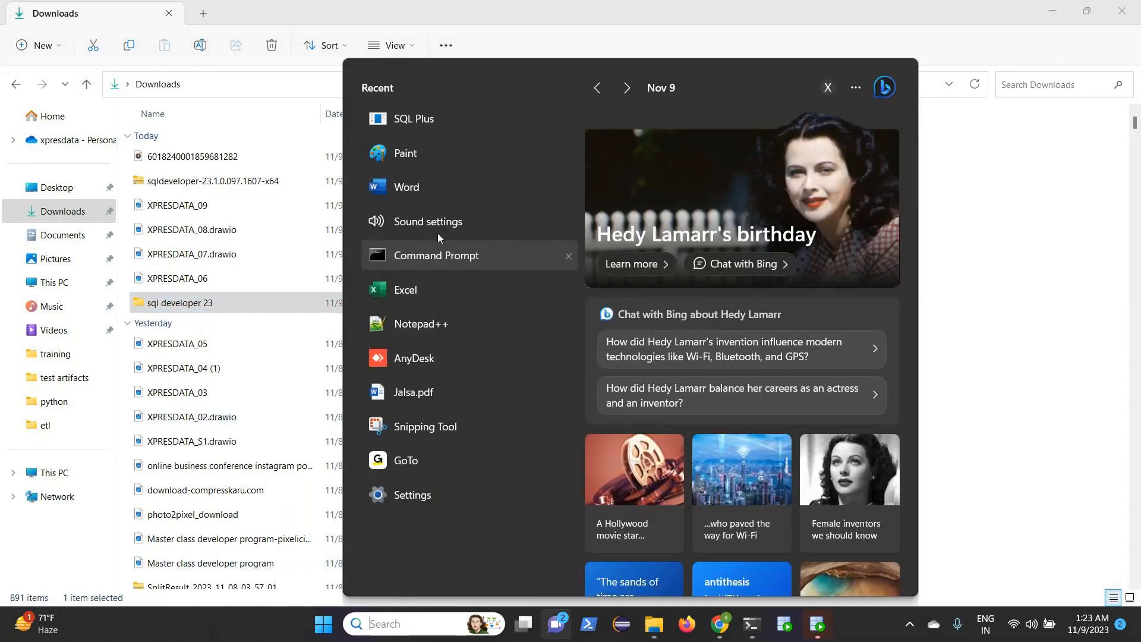
text(sq)
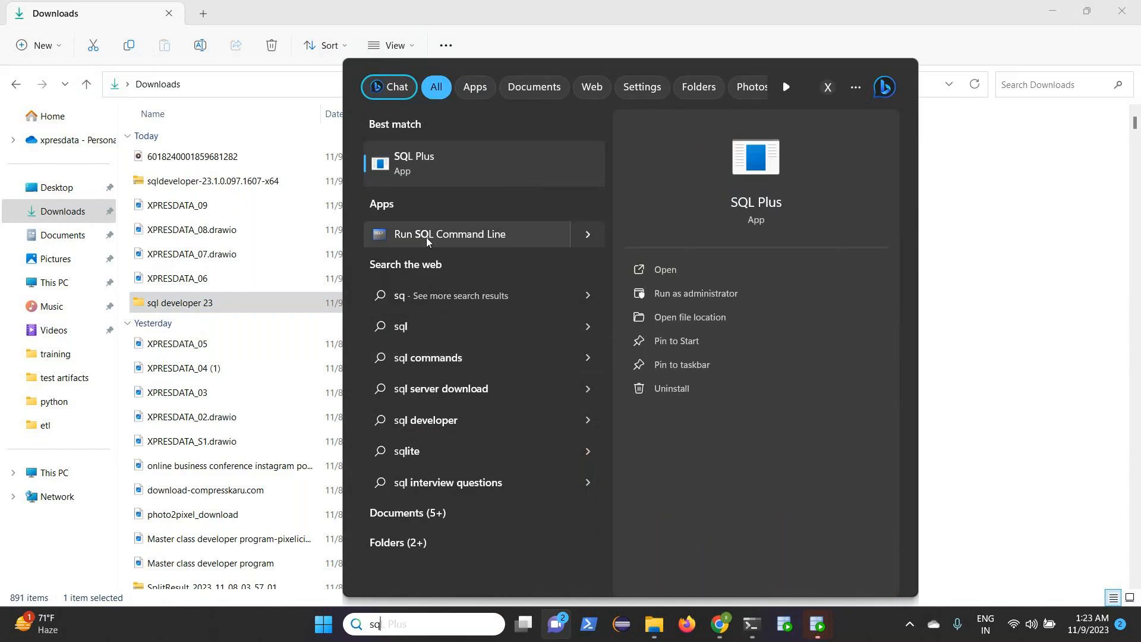
click(430, 162)
text(scott)
key(Return)
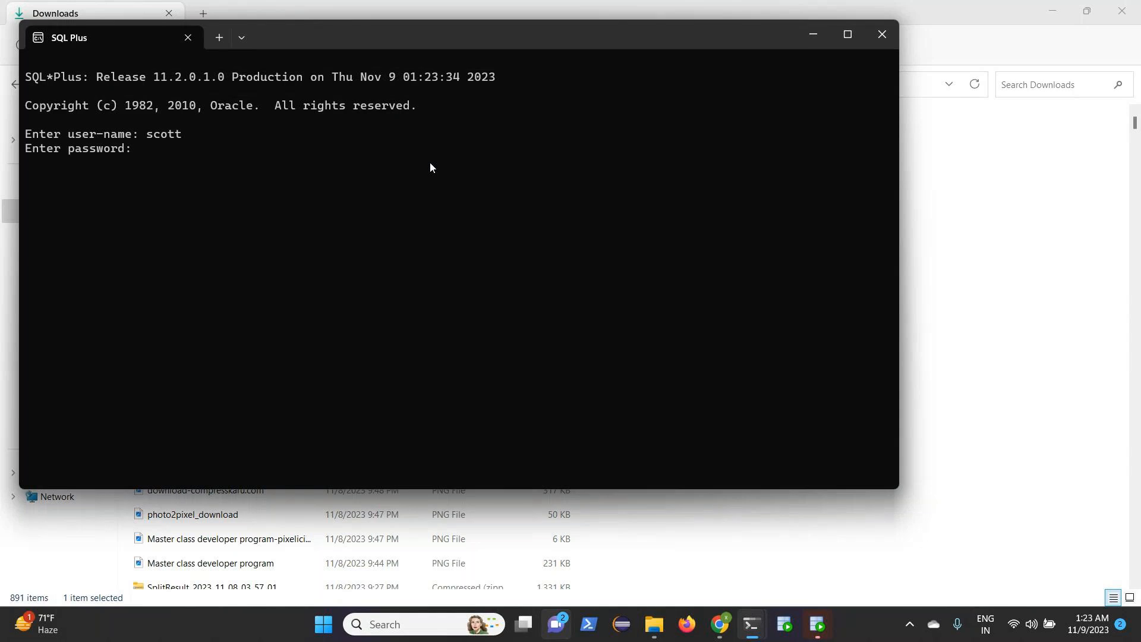
key(Return)
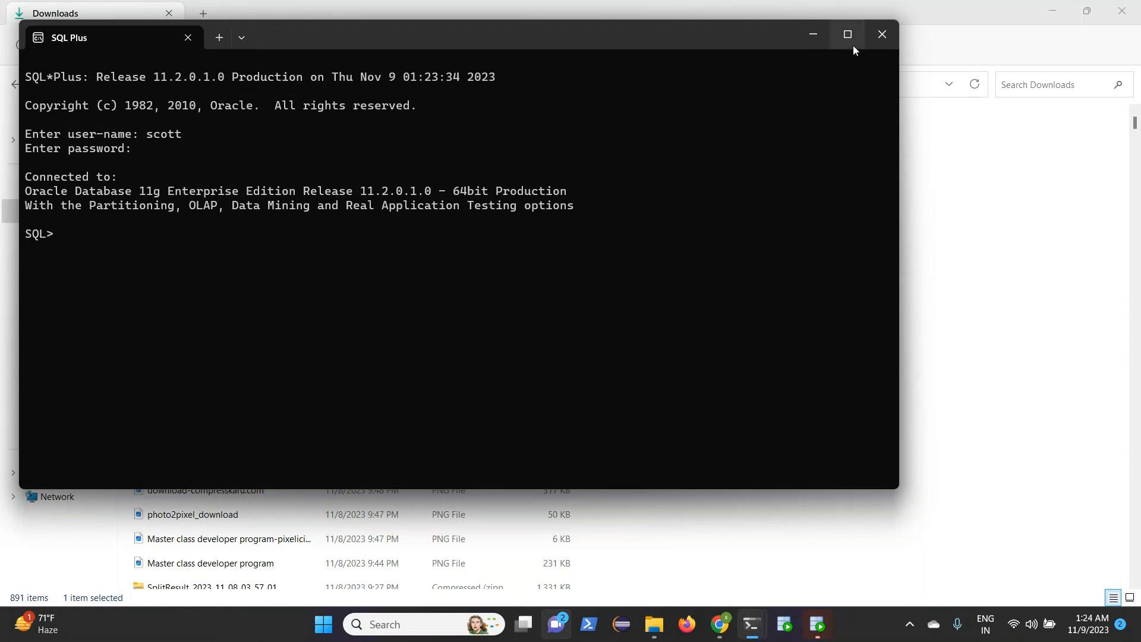
click(876, 34)
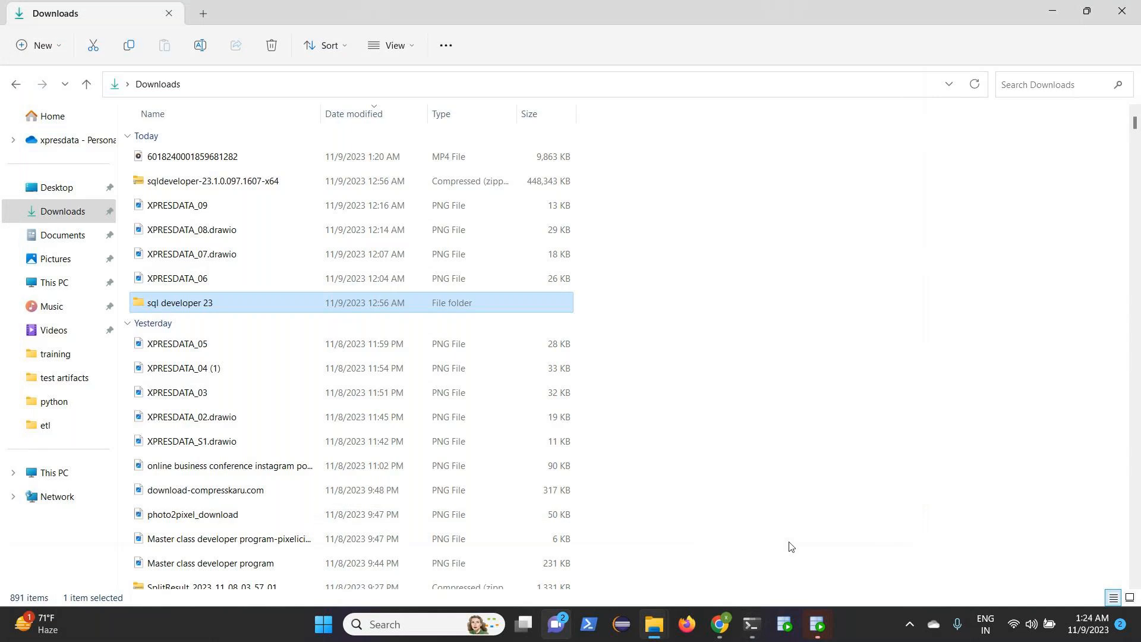
Launch the sqldeveloper application from the sqldeveloper folder inside the sql developer 23 folder
double_click(193, 307)
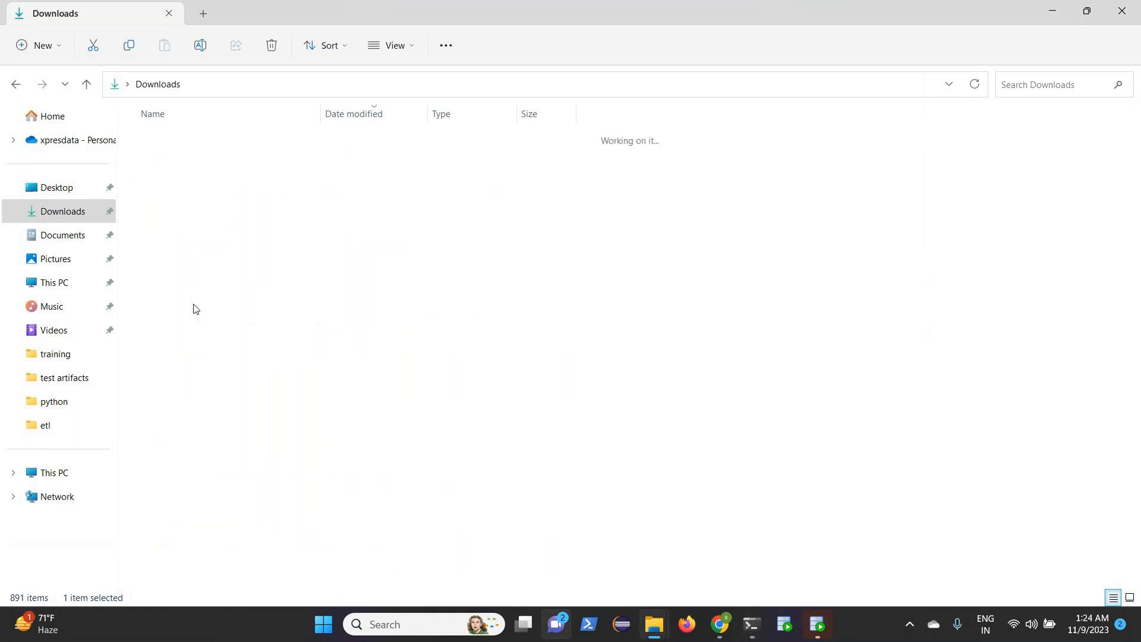
click(186, 157)
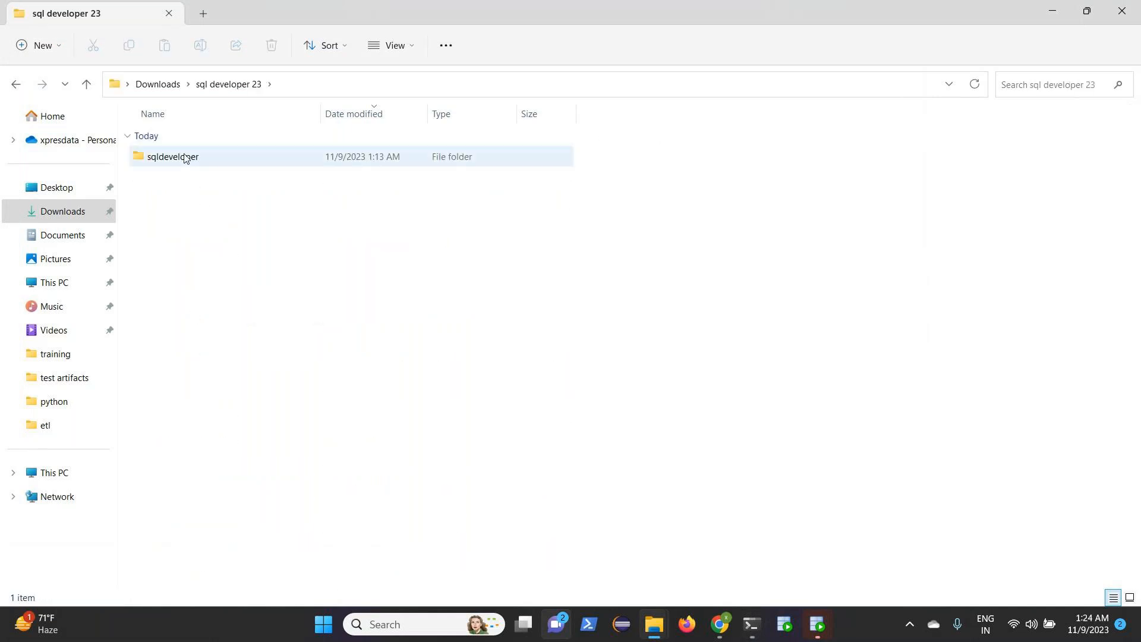
double_click(186, 157)
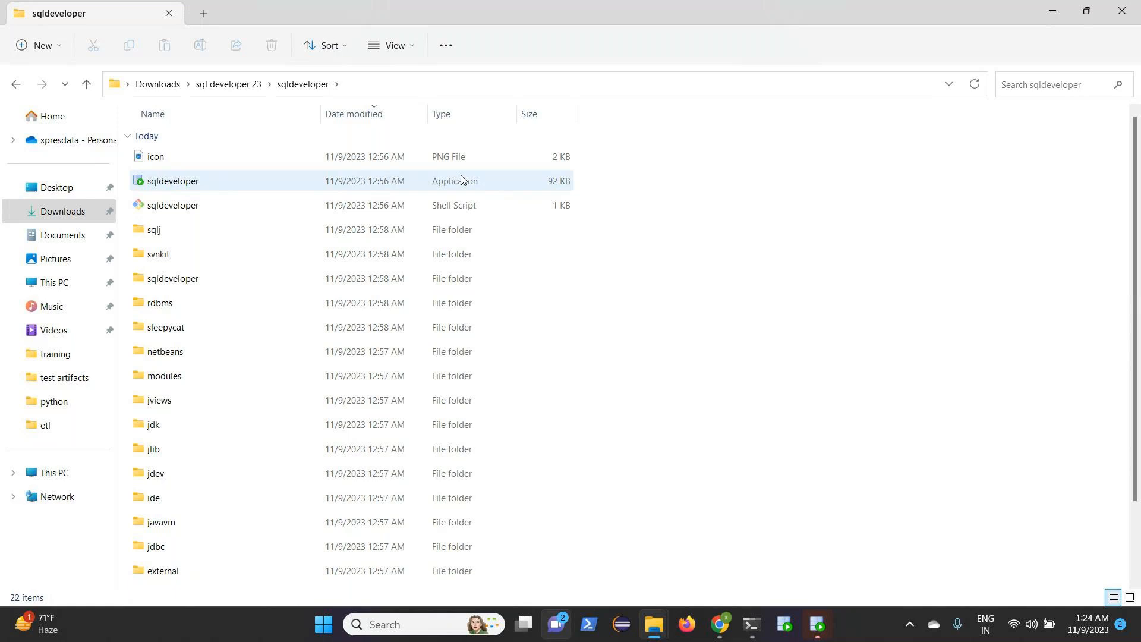
click(178, 183)
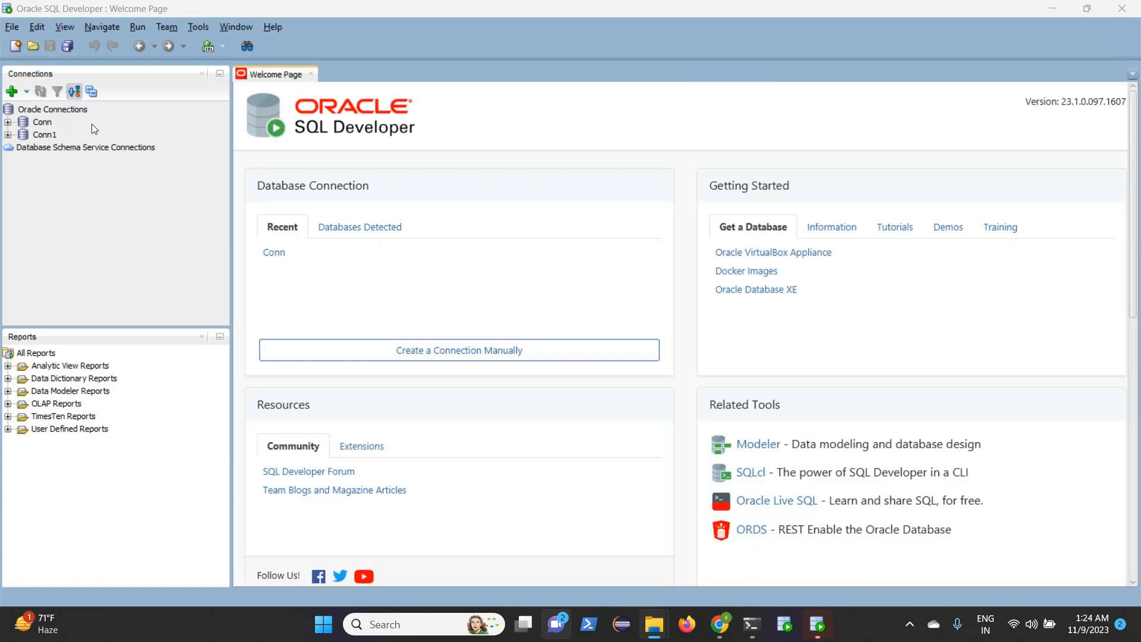
Start a new database connection named Conn1 with username scott and enter the account password
click(12, 92)
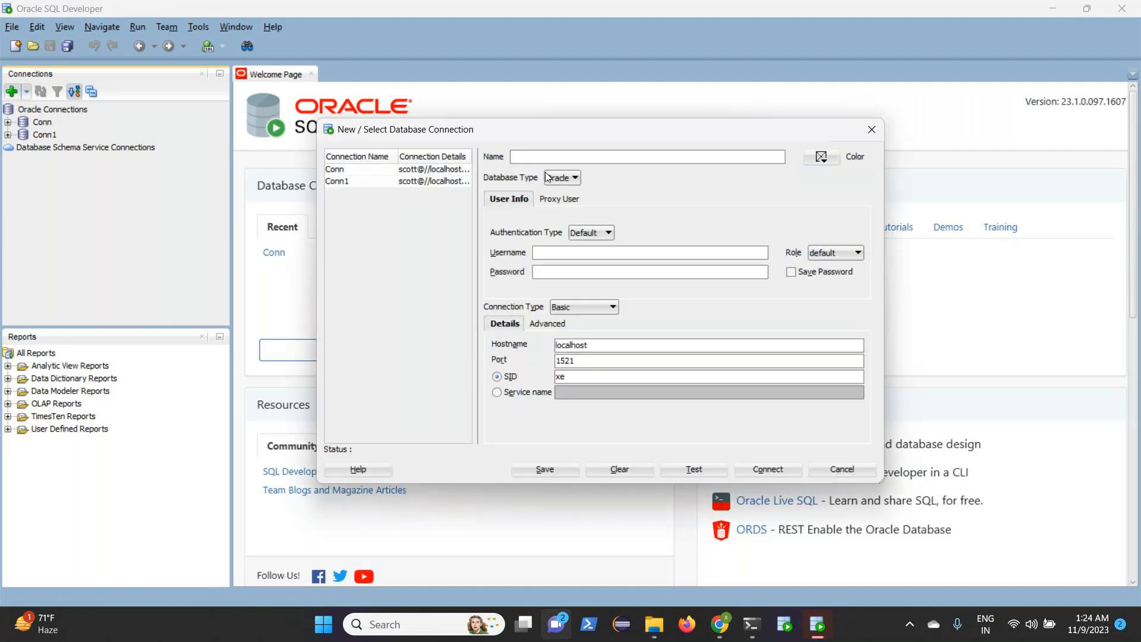
text(Conn1)
click(552, 251)
text(scott)
click(544, 273)
text(•••••)
Switch to the SQL Plus session to examine the Oracle Database edition in its banner, and return to the connection dialog in SQL Developer
click(754, 636)
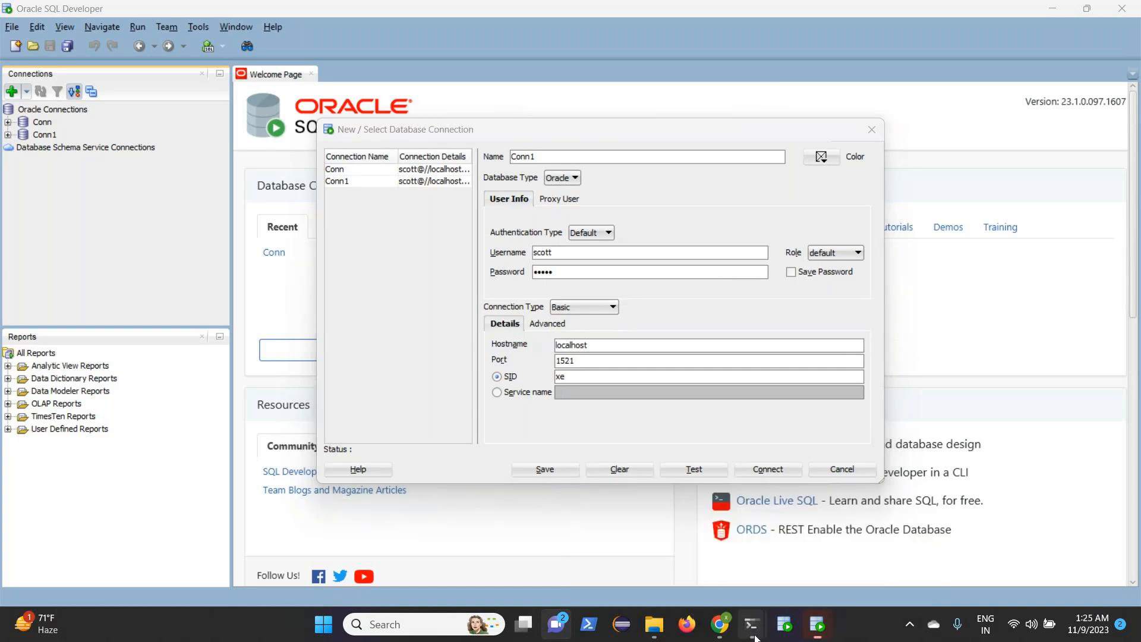
mouse_move(751, 624)
click(683, 544)
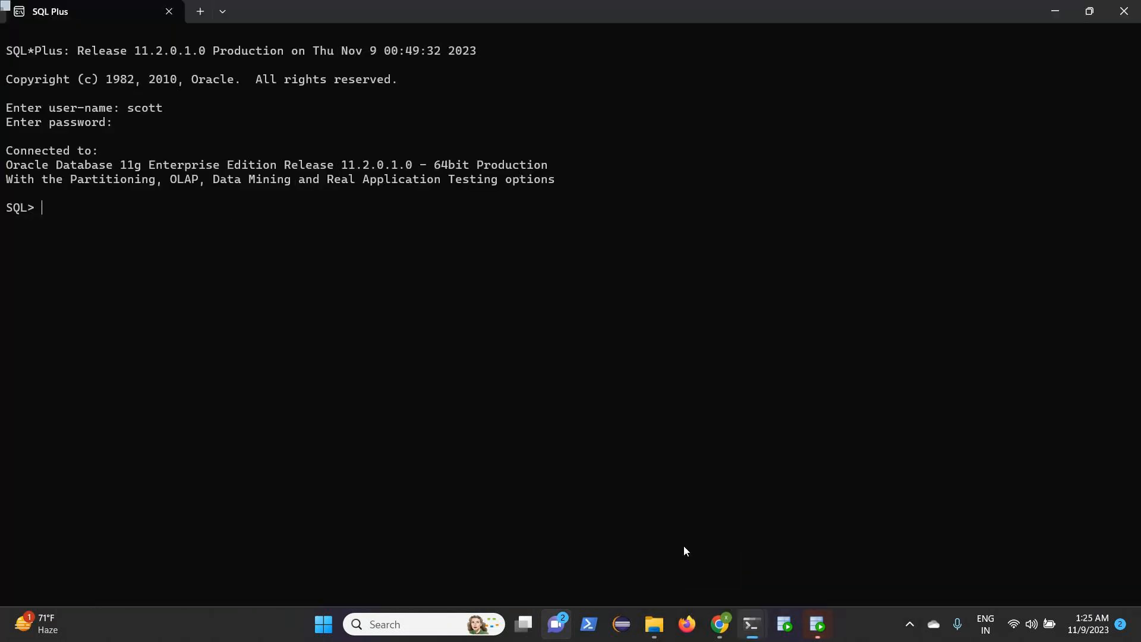
drag(149, 165, 181, 165)
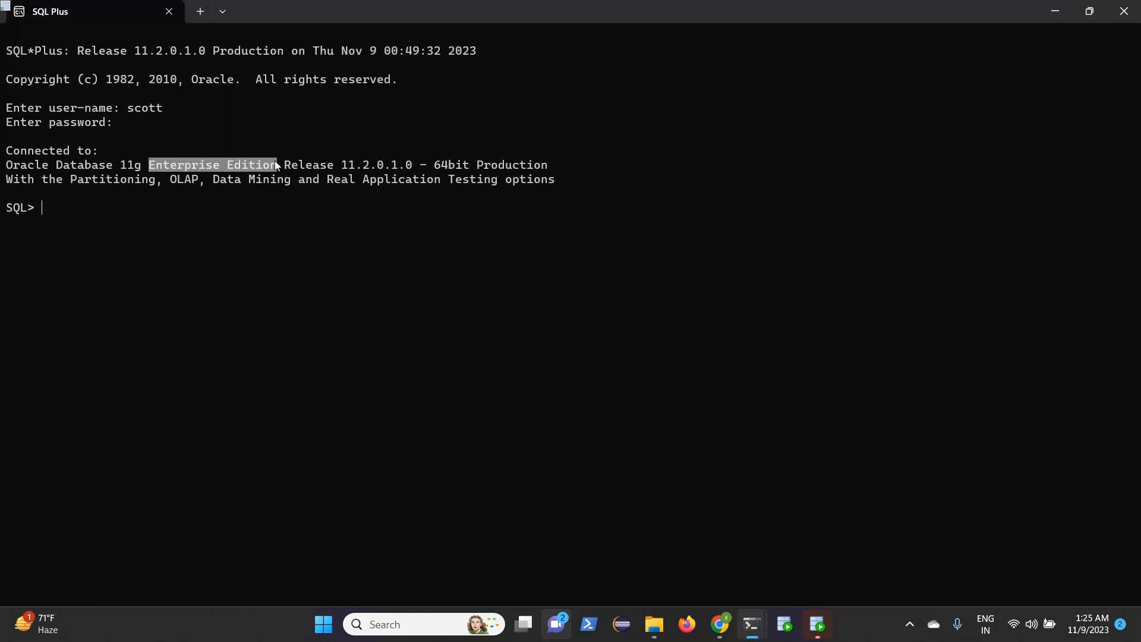
drag(149, 165, 286, 165)
drag(173, 165, 269, 182)
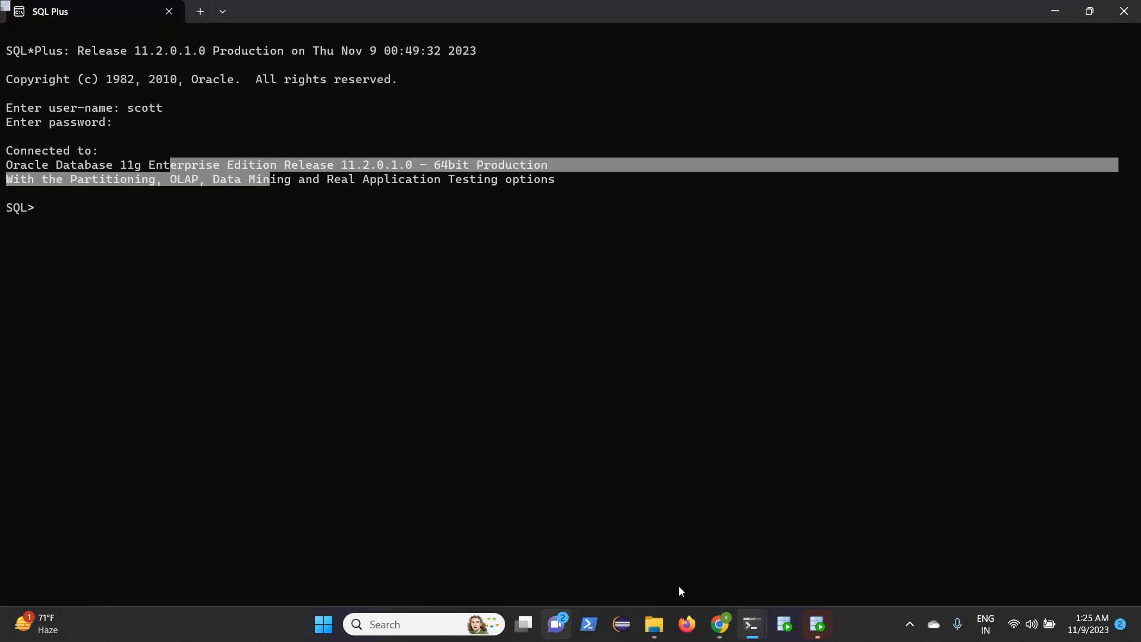
mouse_move(719, 623)
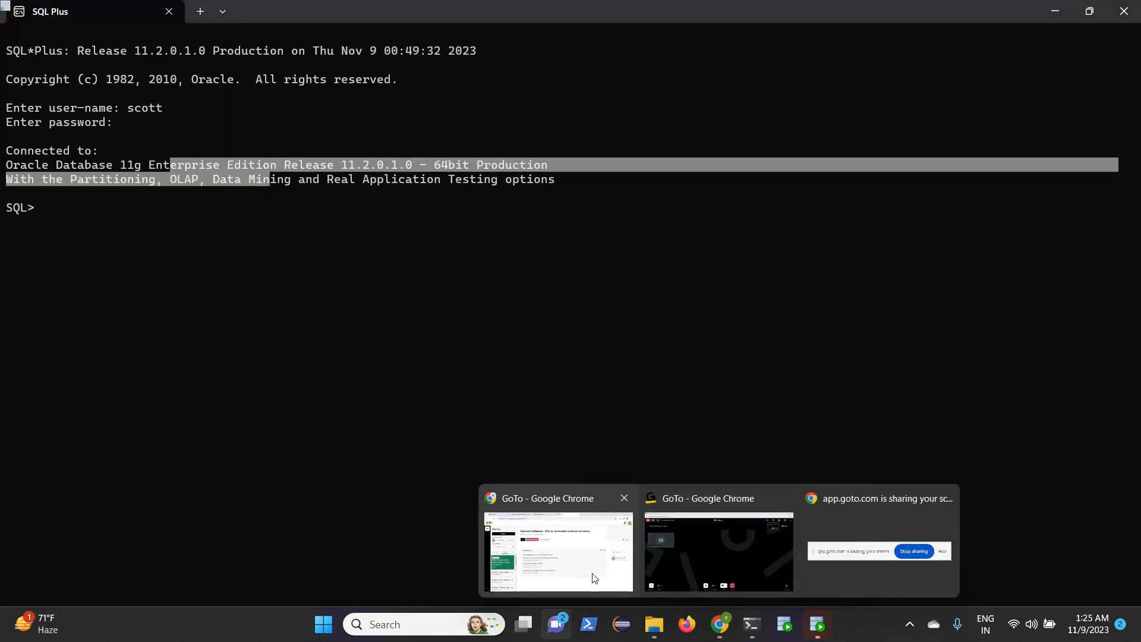
mouse_move(818, 628)
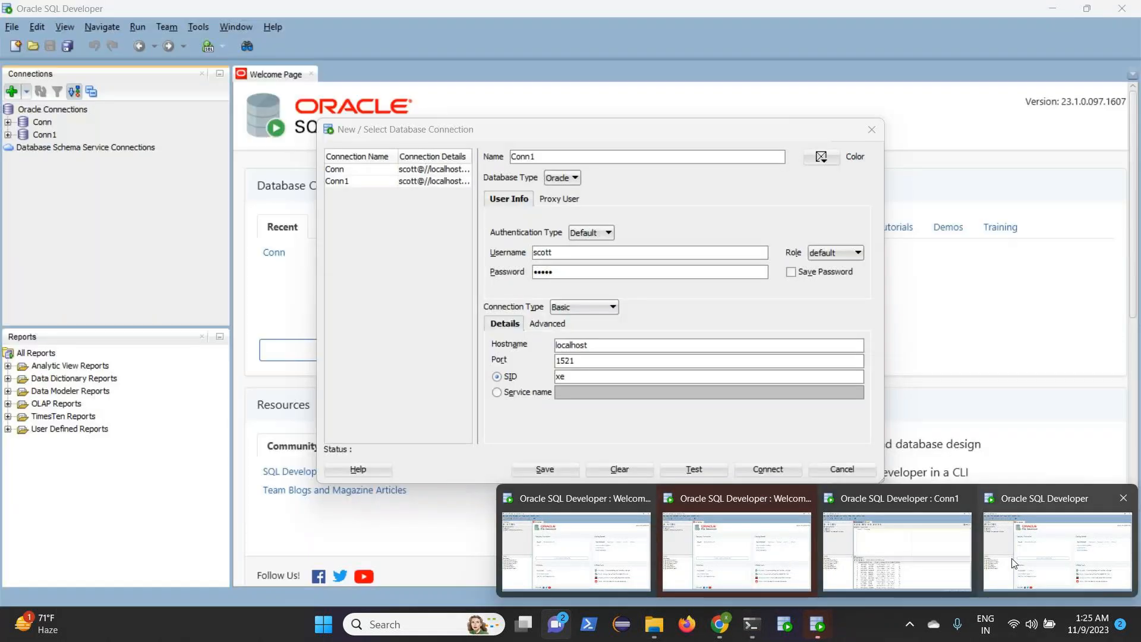
click(1013, 564)
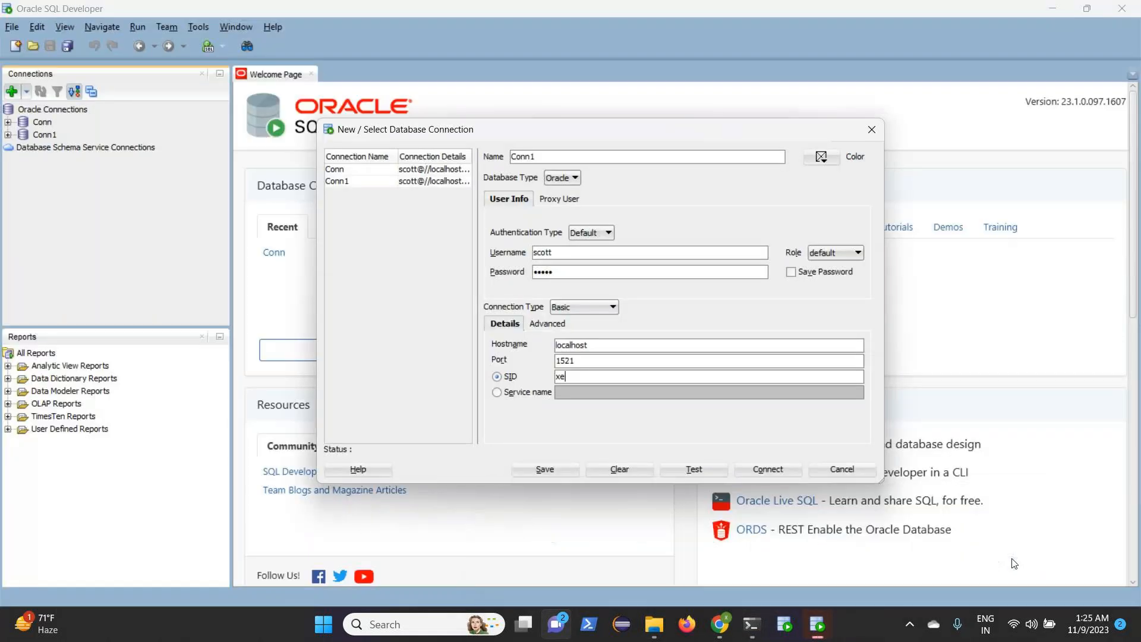
Set the new connection's SID to orcl and change its name to Conn2
key(BackSpace)
key(BackSpace)
text(orcl)
click(547, 156)
key(BackSpace)
text(2)
Test the new connection and connect to the database with it
click(699, 469)
click(763, 473)
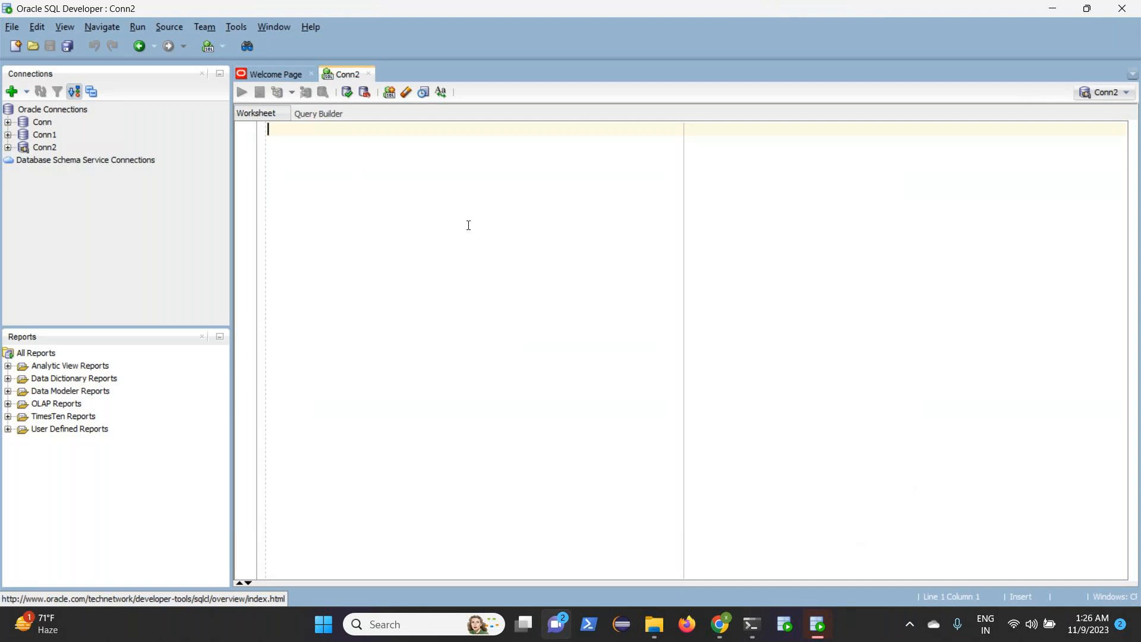
Write the query "select * from emp;" in the Conn2 worksheet and run it
text(select * from emp;)
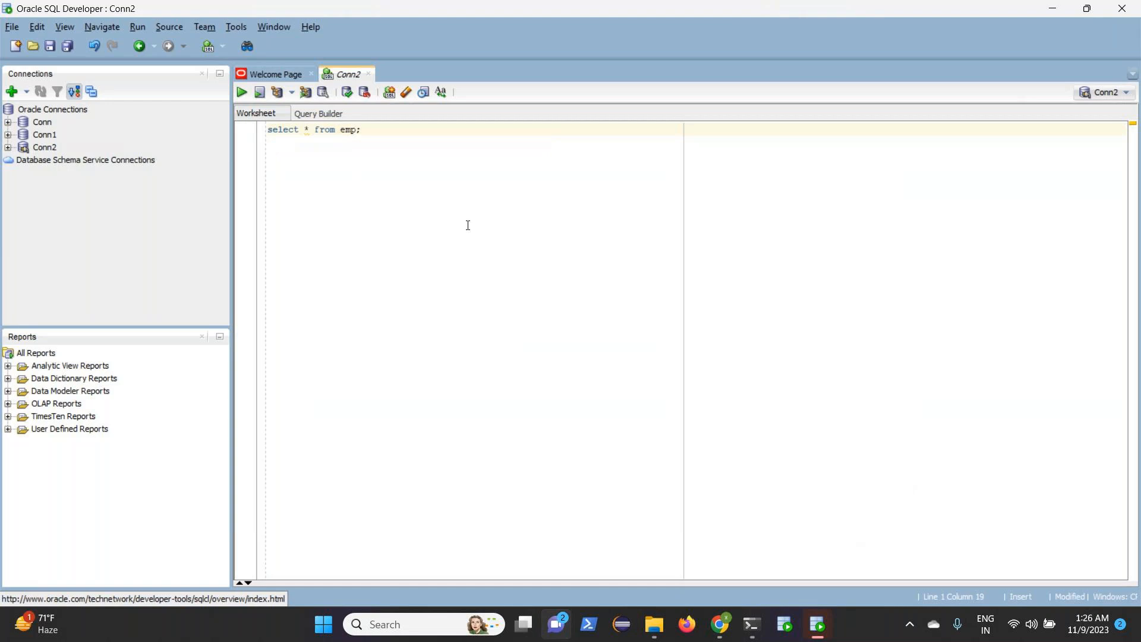
triple_click(349, 131)
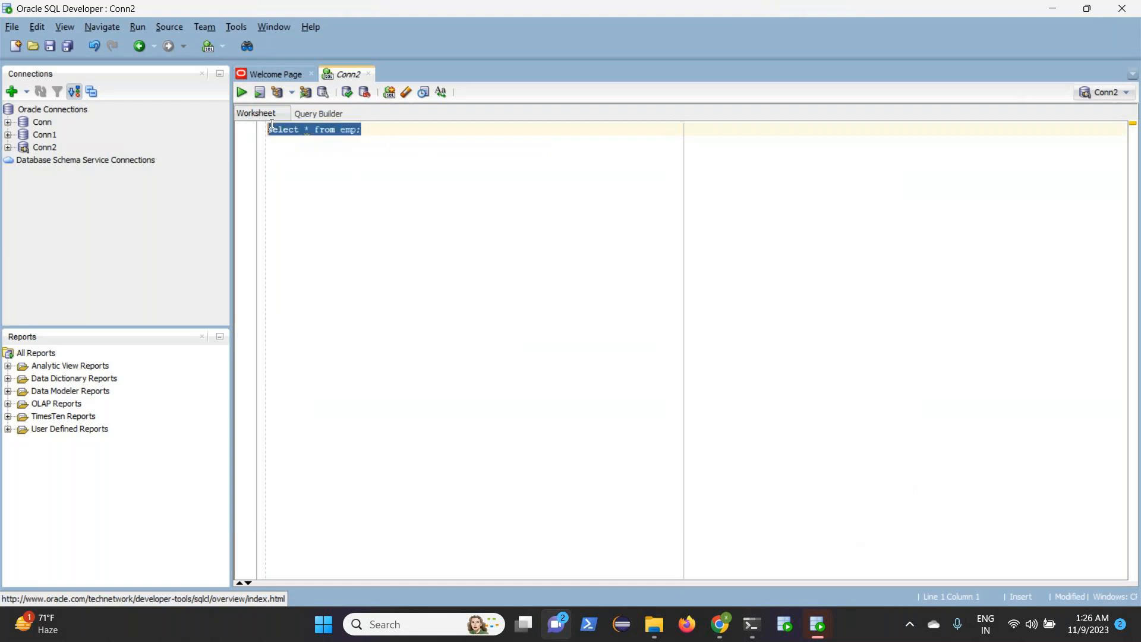
click(240, 93)
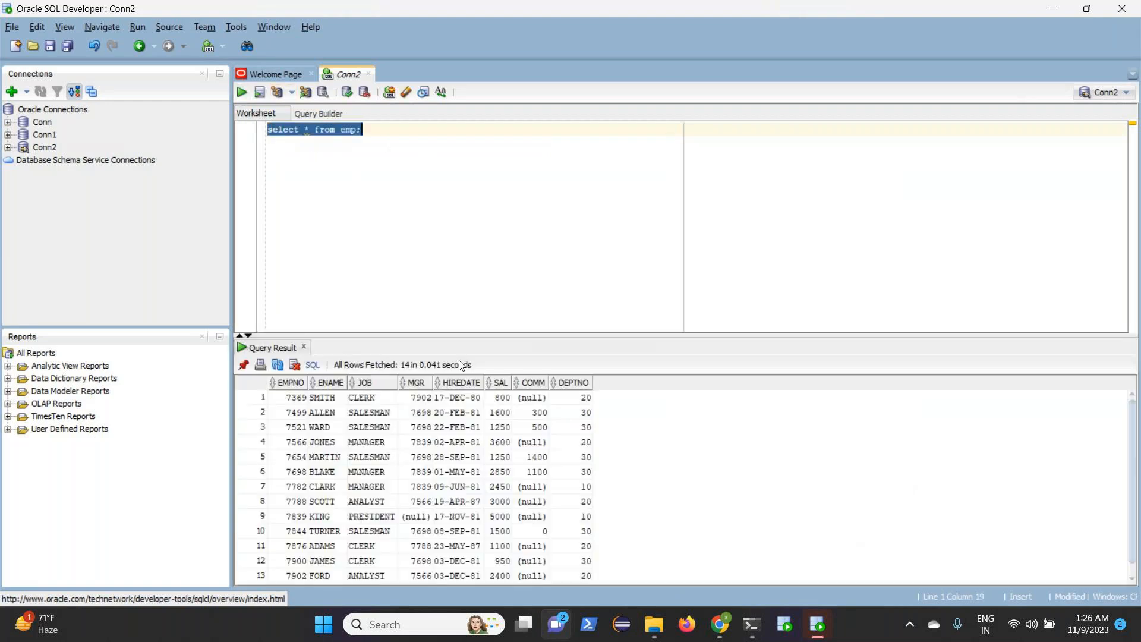
click(384, 196)
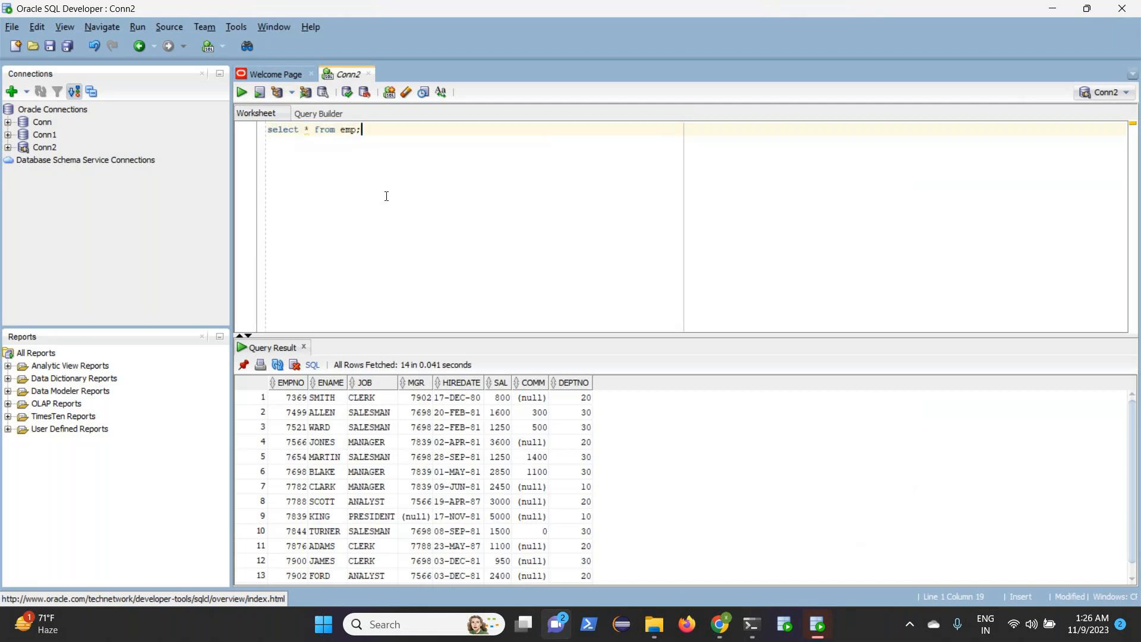
drag(389, 196, 252, 132)
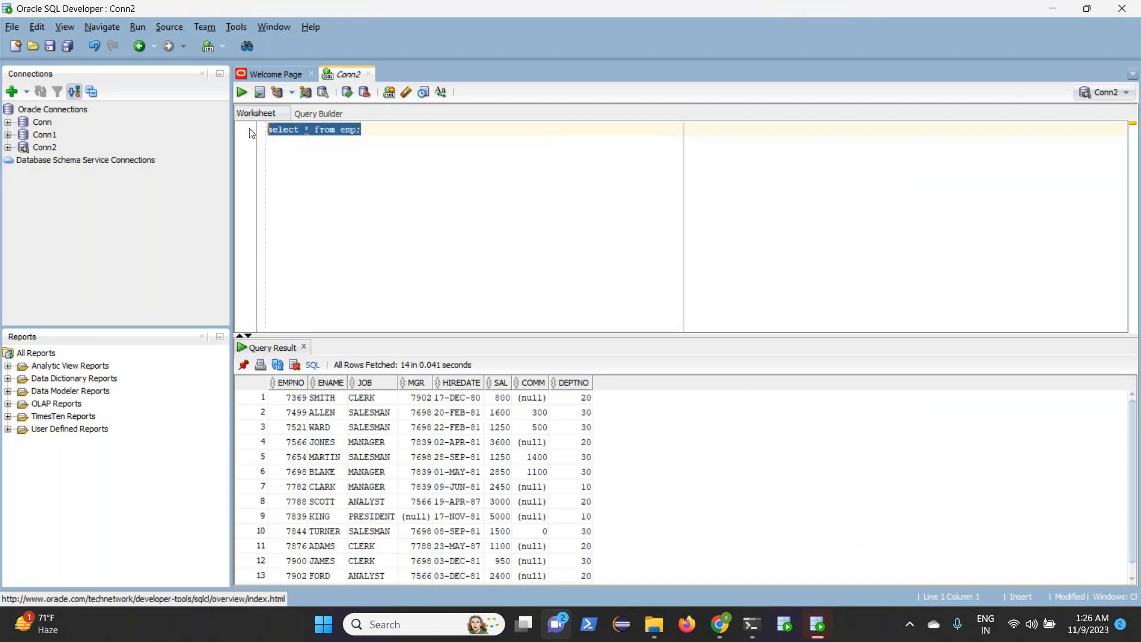
click(435, 197)
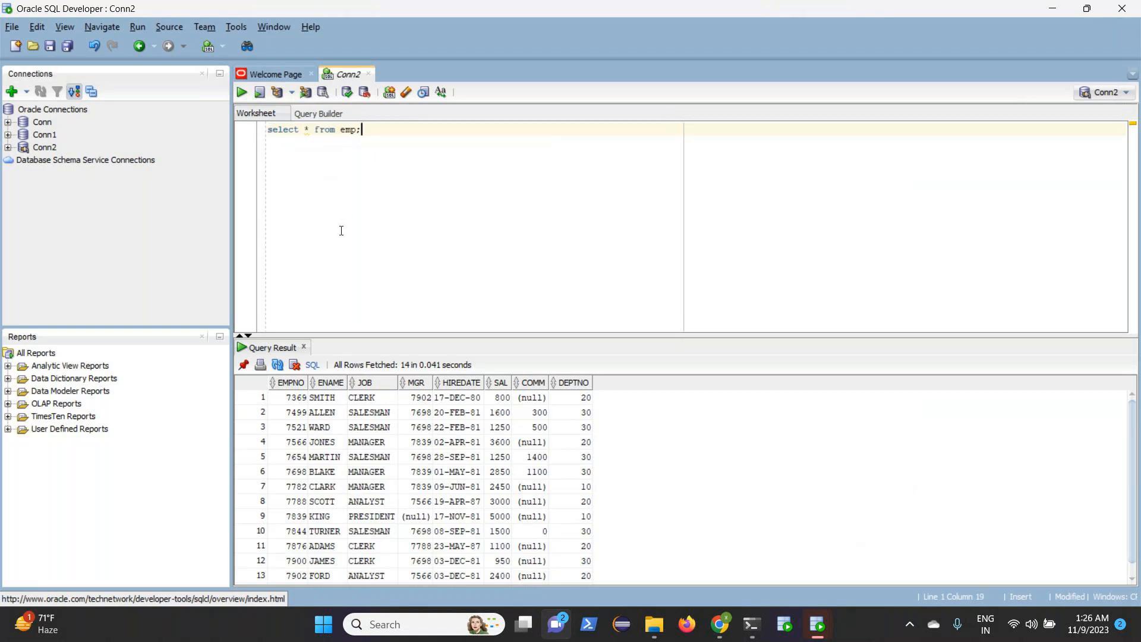
click(8, 122)
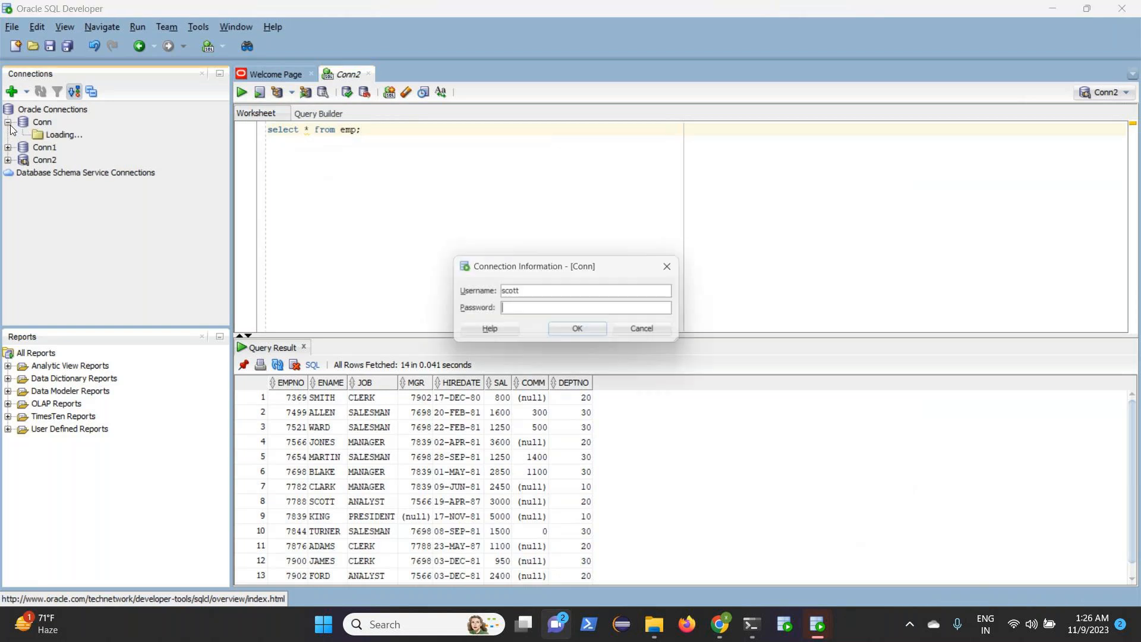
click(677, 266)
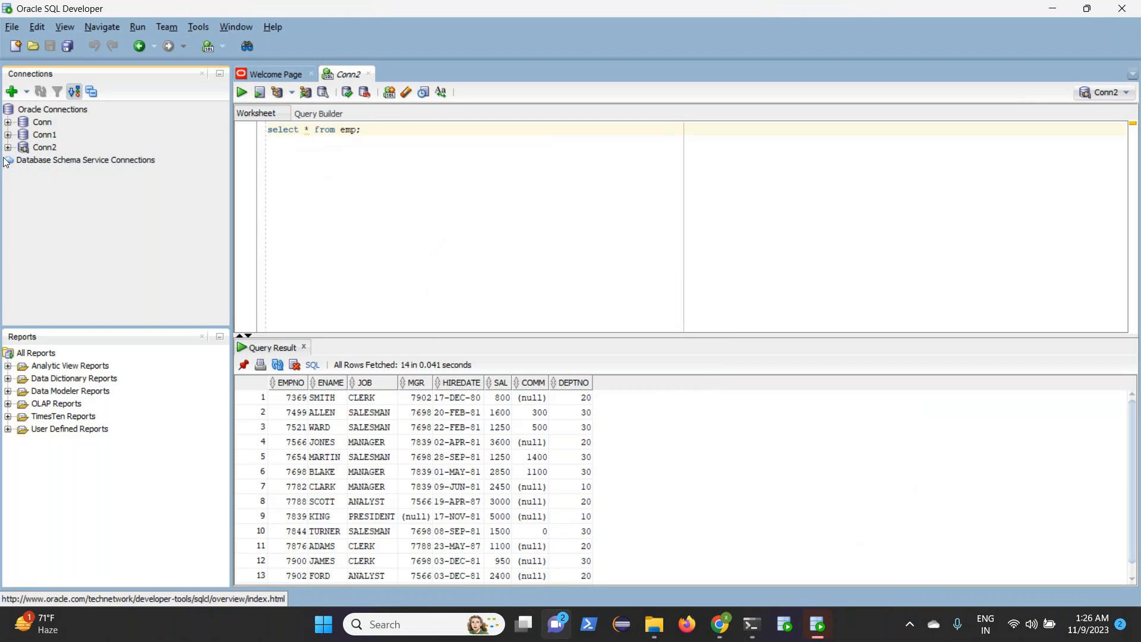
Change the worksheet query to "select * from tab;", run it and look through the listed tables
click(392, 139)
key(BackSpace)
key(BackSpace)
key(BackSpace)
key(BackSpace)
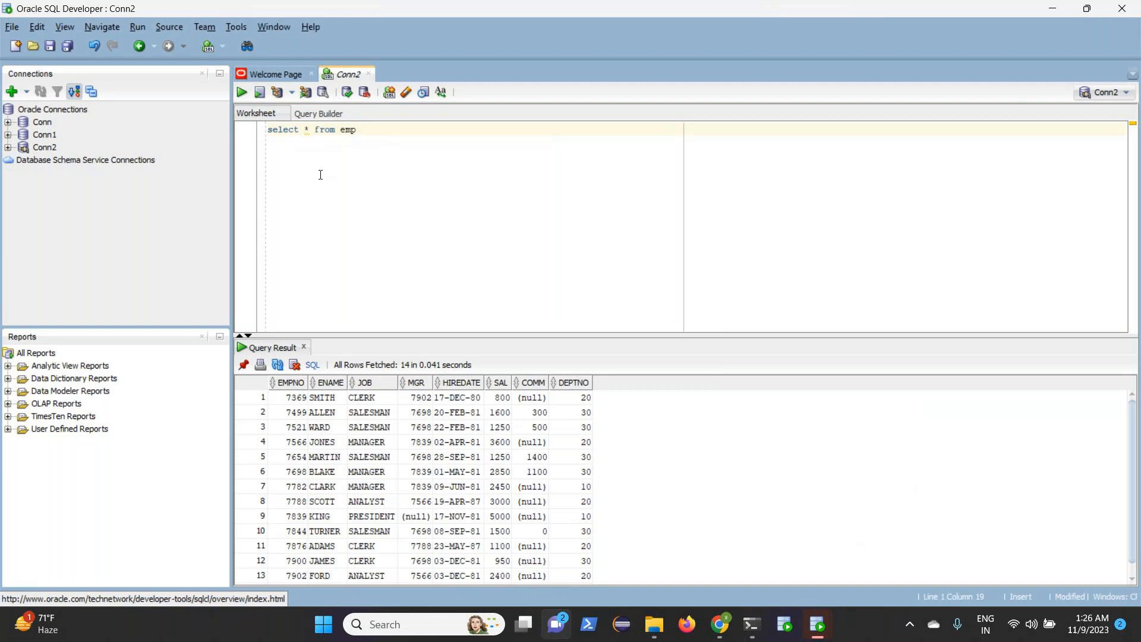
text(tab;)
triple_click(359, 137)
click(236, 94)
scroll(404, 493, down, 15)
scroll(404, 493, up, 15)
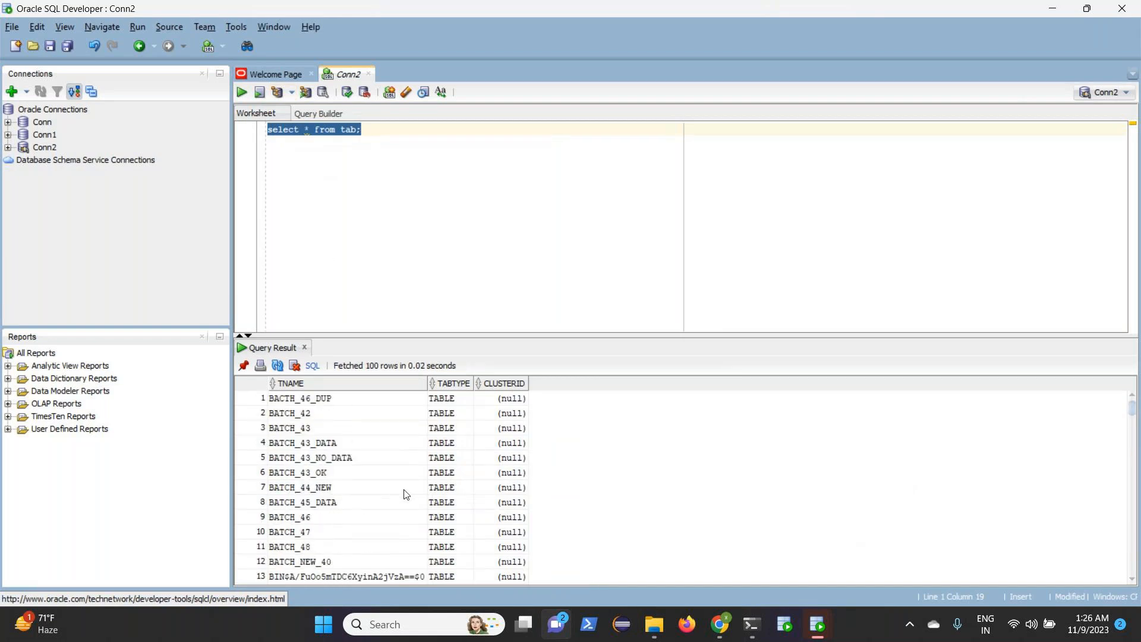
scroll(406, 494, down, 20)
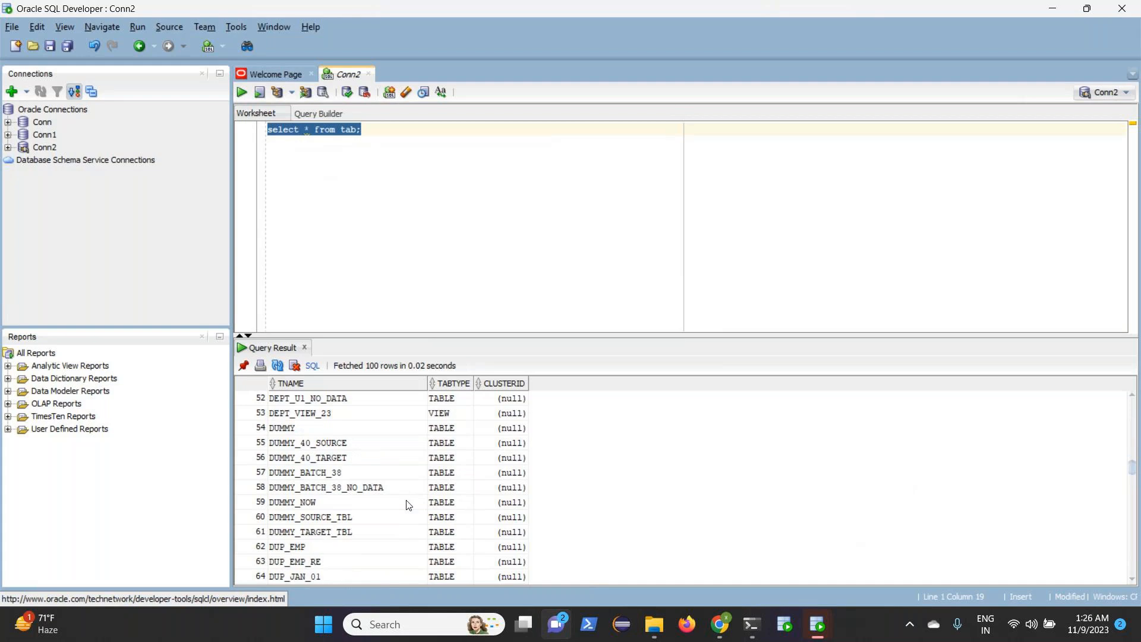
Switch to the open SQL Plus session, run "select * from emp;" and look back through the output to its beginning
scroll(409, 510, down, 20)
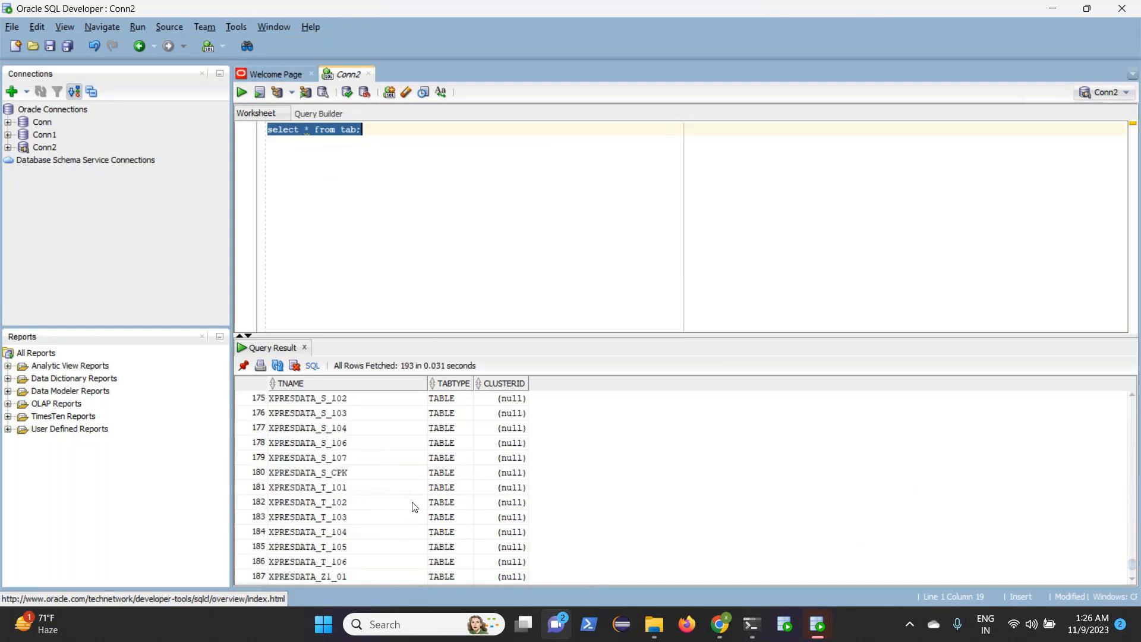
mouse_move(751, 624)
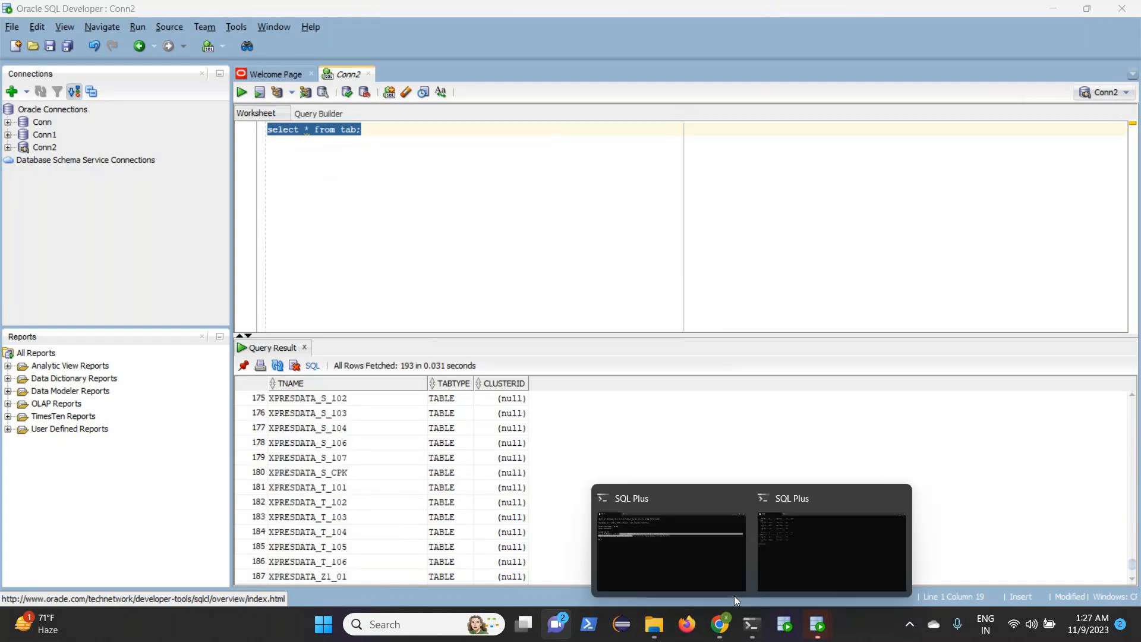
click(706, 555)
click(287, 313)
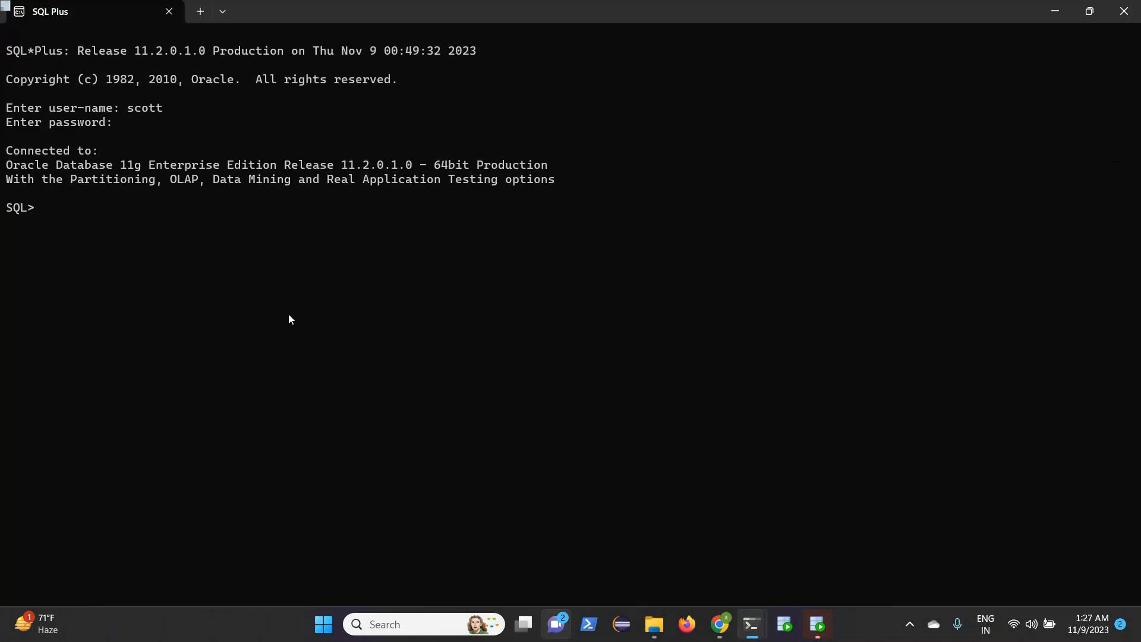
text(select)
text( * from em)
text(p)
key(BackSpace)
text(p;)
key(Return)
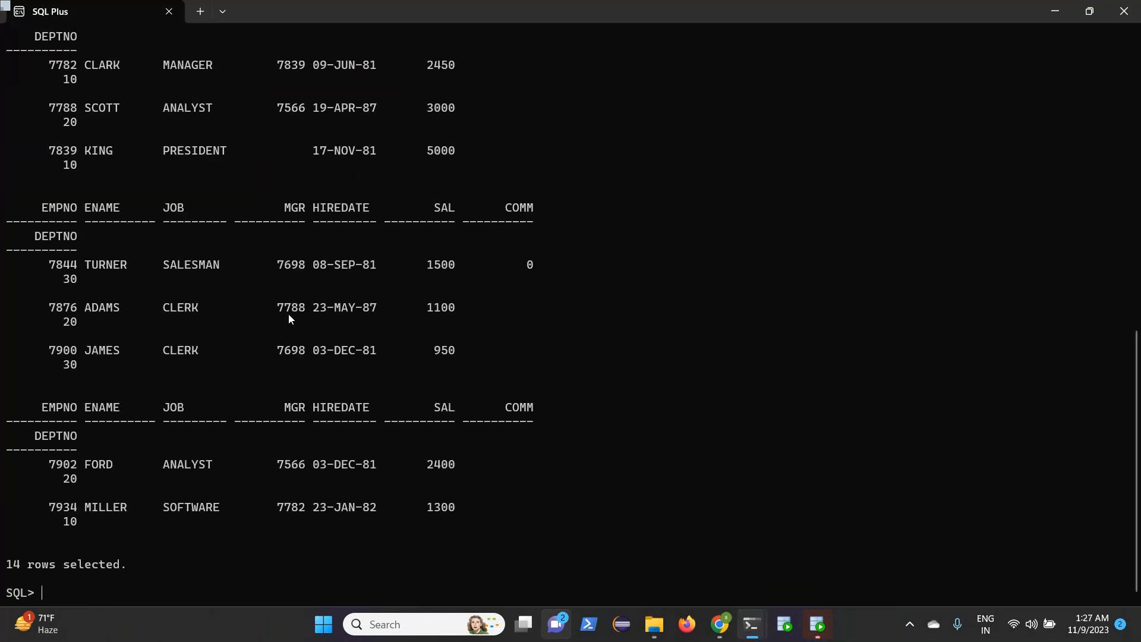
scroll(288, 314, up, 5)
drag(148, 136, 840, 521)
click(552, 320)
scroll(540, 299, up, 7)
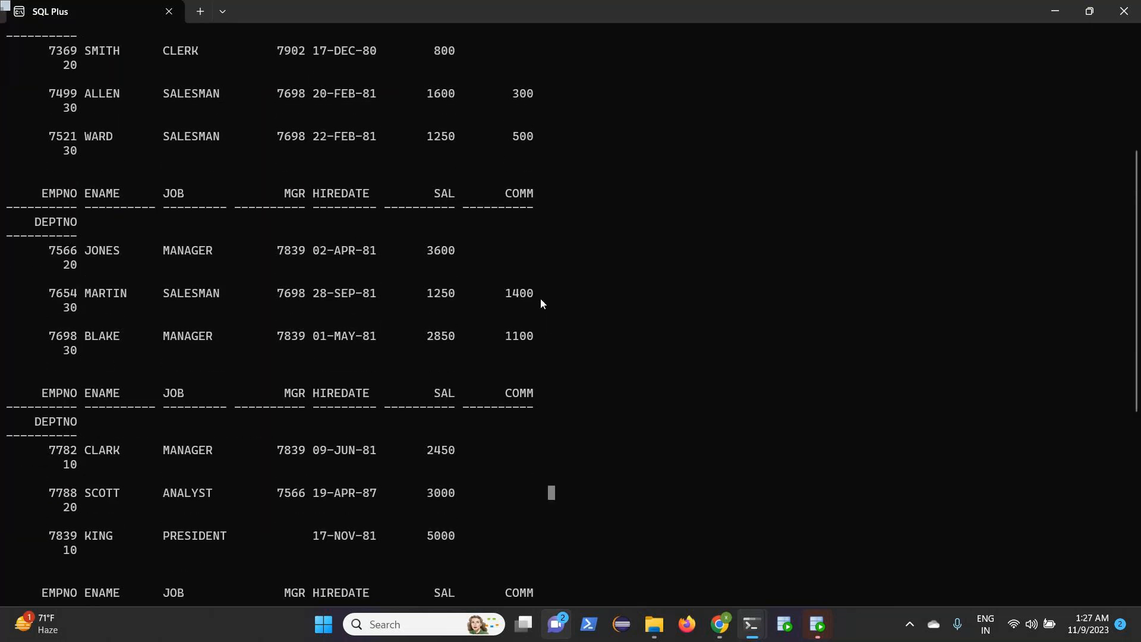
scroll(540, 299, up, 3)
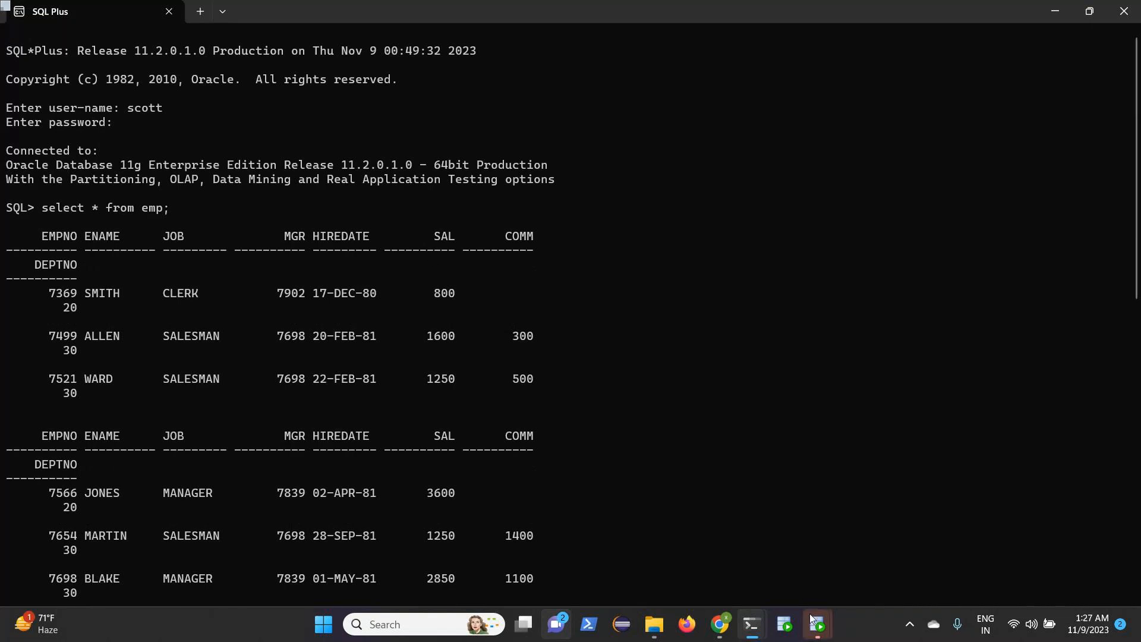
Switch back to the Oracle SQL Developer window with the Conn2 worksheet
mouse_move(810, 616)
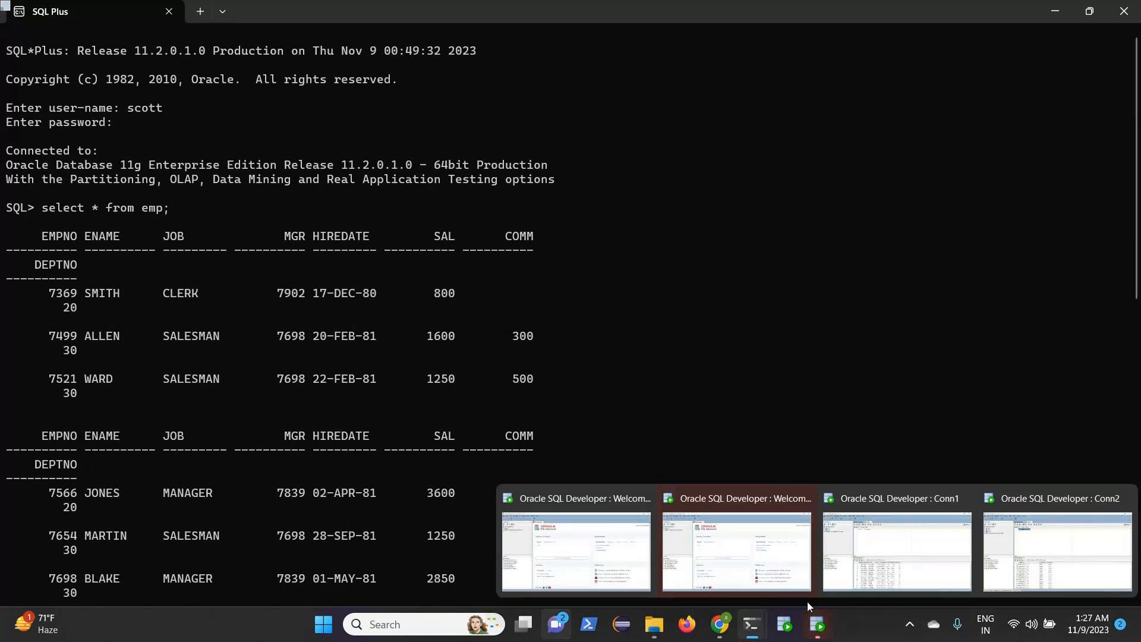
click(1057, 551)
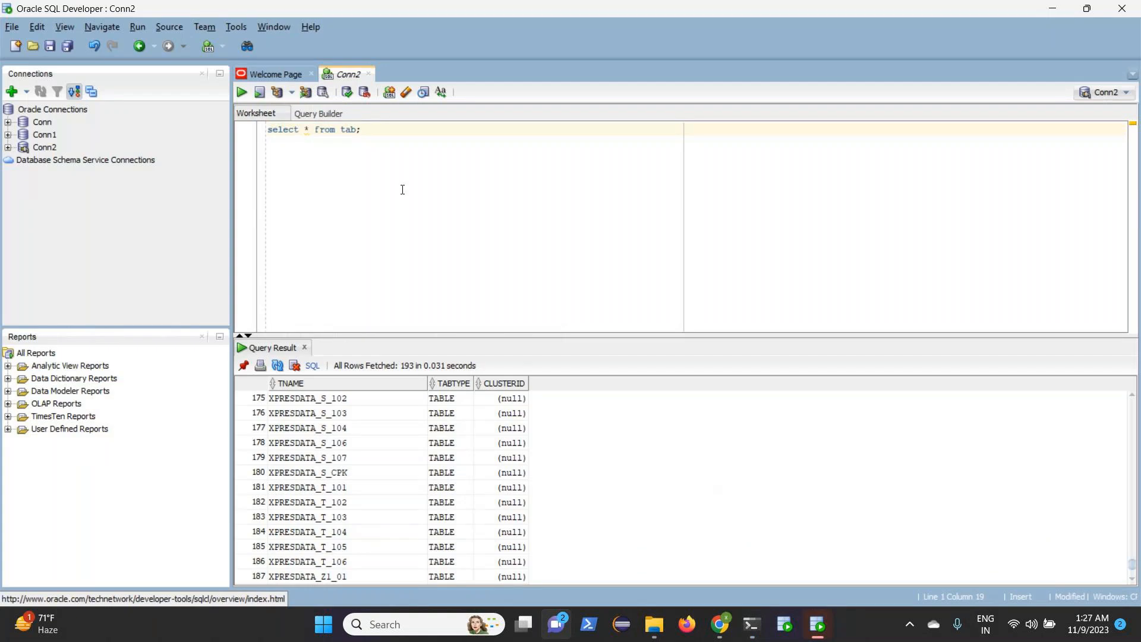
key(ctrl+a)
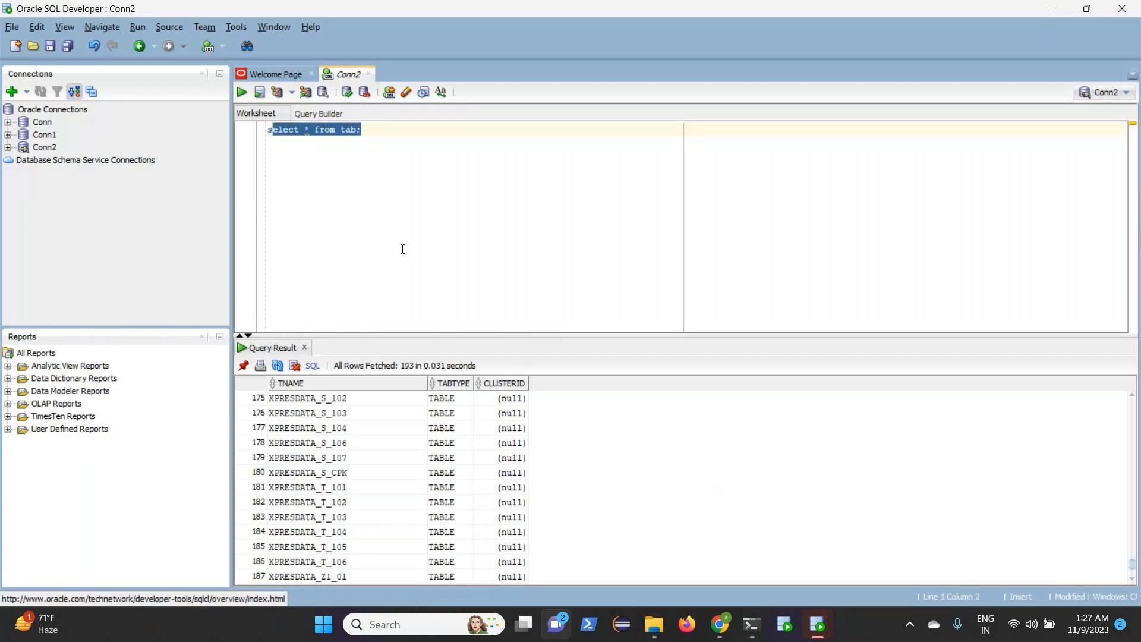
click(403, 249)
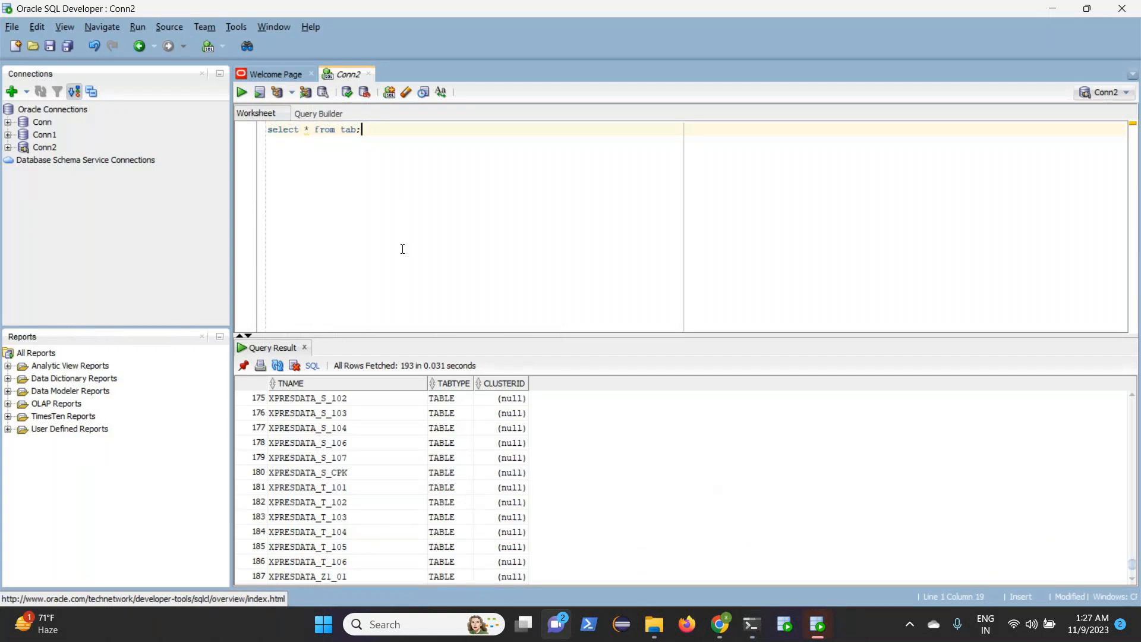